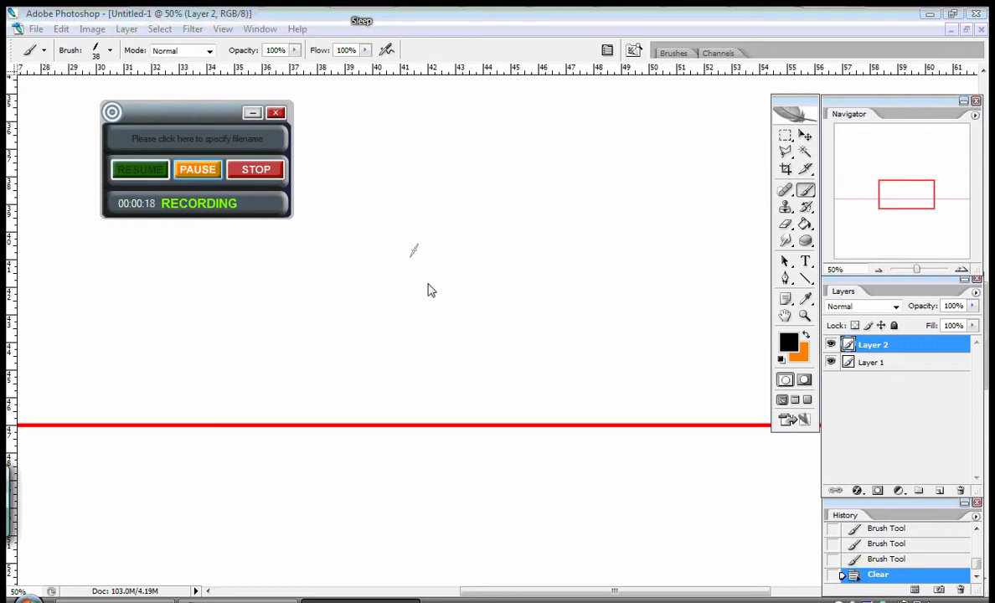
# Step: Hide the panels and brush a black ع across the red baseline with a 3-shaped figure beside it
pyautogui.click(509, 392)
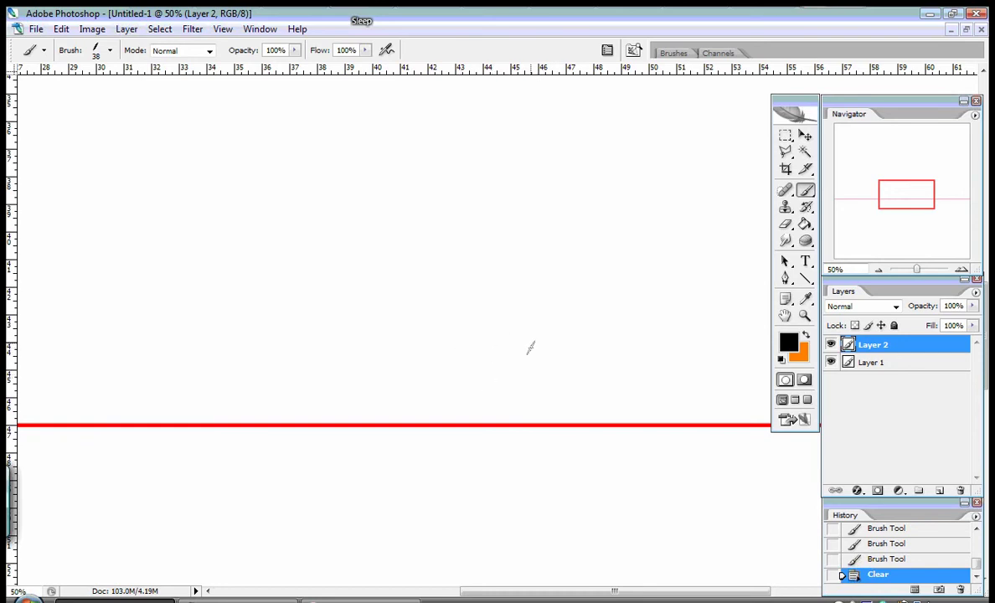
pyautogui.press('Tab')
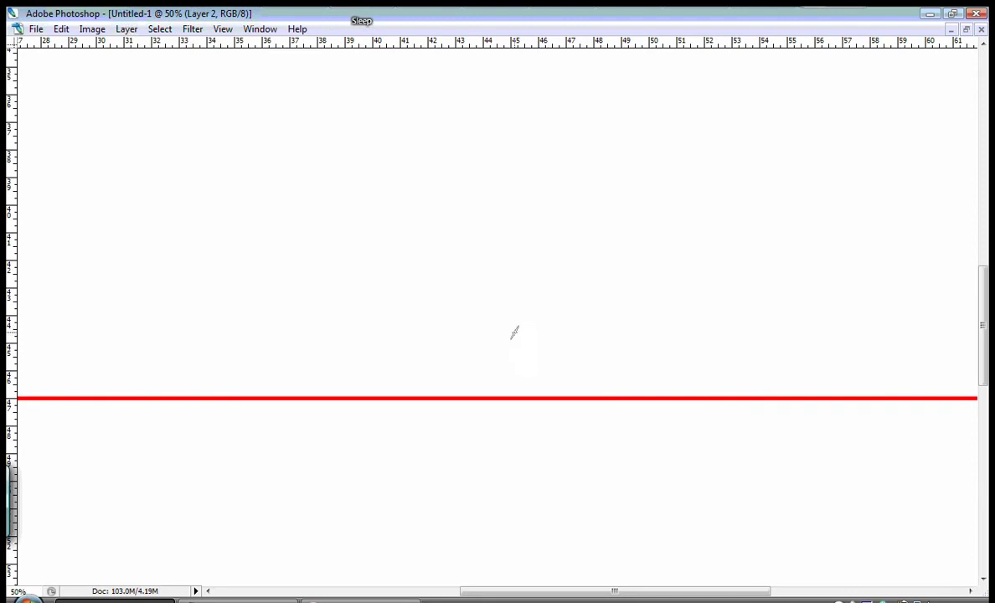
pyautogui.moveTo(525, 336)
pyautogui.mouseDown()
pyautogui.moveTo(493, 348)
pyautogui.moveTo(551, 355)
pyautogui.moveTo(495, 385)
pyautogui.moveTo(466, 457)
pyautogui.moveTo(522, 501)
pyautogui.moveTo(616, 440)
pyautogui.mouseUp()
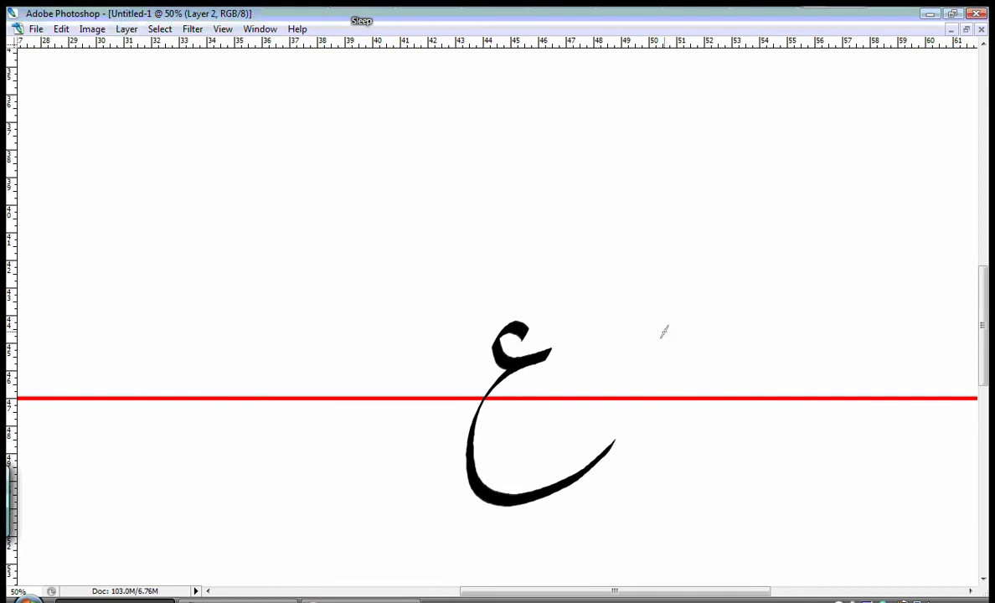
pyautogui.moveTo(666, 317)
pyautogui.mouseDown()
pyautogui.moveTo(688, 343)
pyautogui.moveTo(662, 390)
pyautogui.moveTo(634, 393)
pyautogui.moveTo(669, 339)
pyautogui.mouseUp()
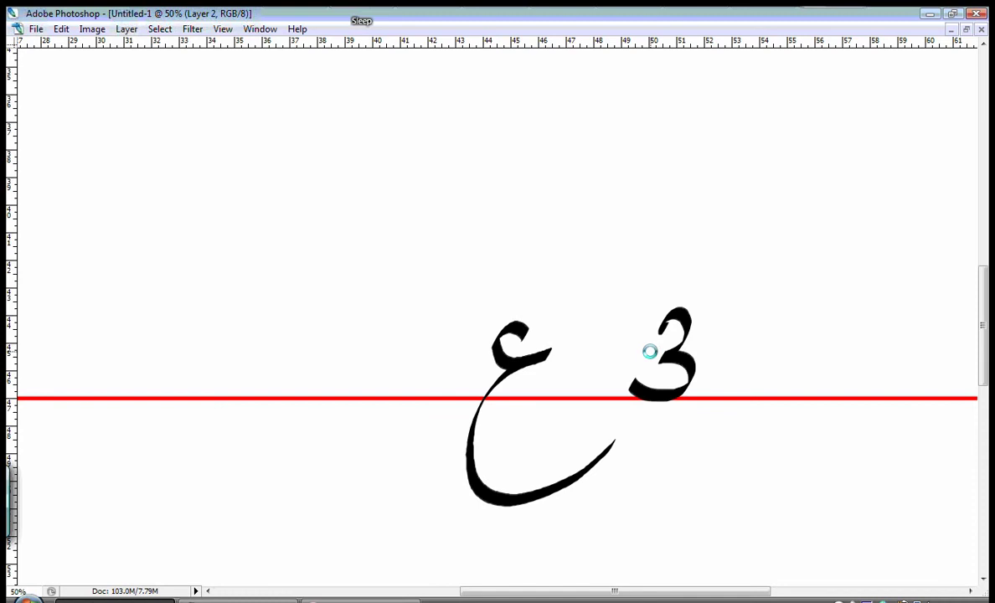
# Step: Clear the layer and brush a new black ع across the baseline, with an eye and three lashes to its left
pyautogui.hotkey('ctrl', 'a')
pyautogui.press('Delete')
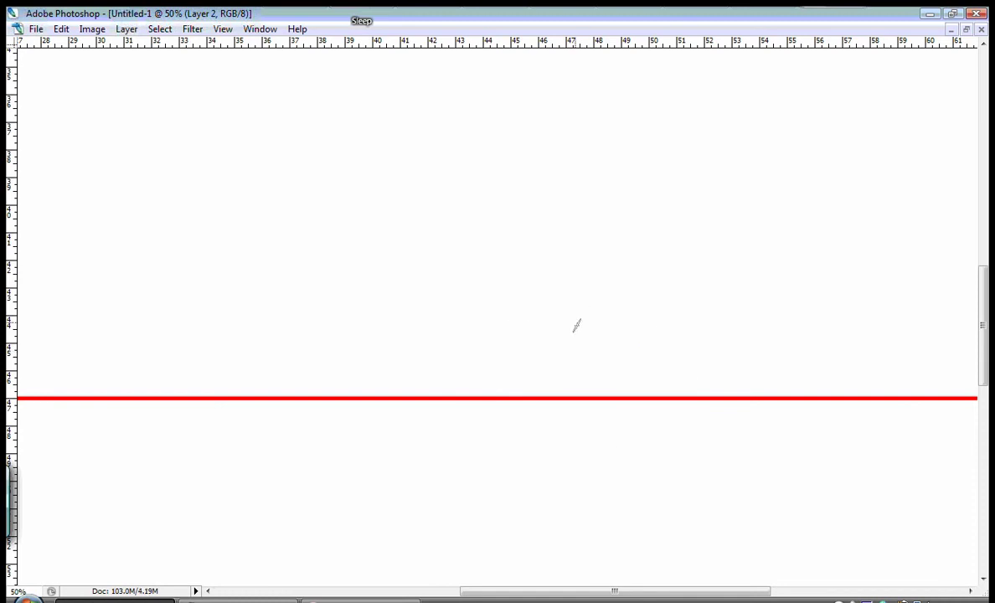
pyautogui.moveTo(548, 329)
pyautogui.mouseDown()
pyautogui.moveTo(560, 350)
pyautogui.moveTo(507, 437)
pyautogui.moveTo(641, 412)
pyautogui.mouseUp()
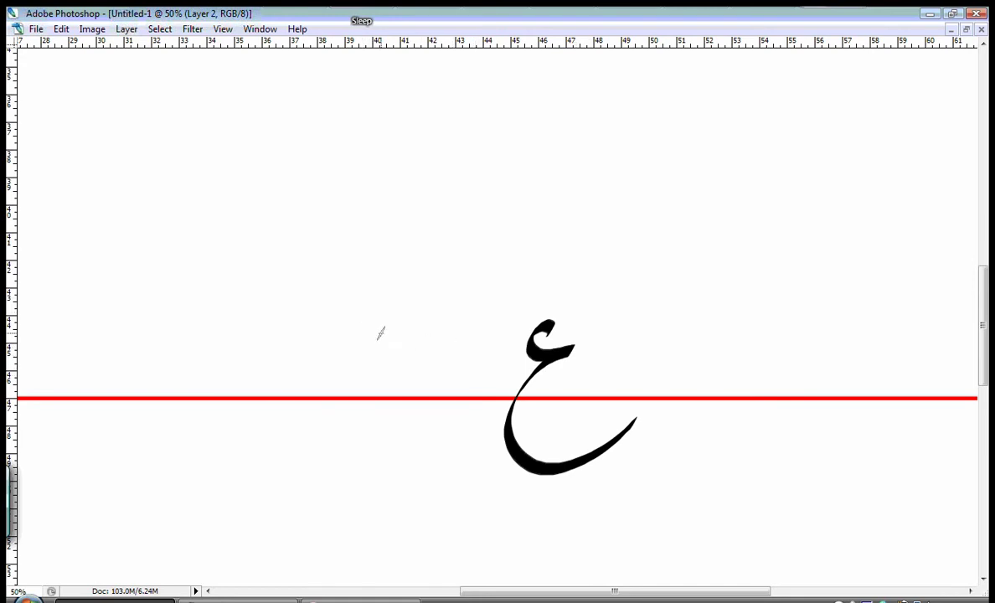
pyautogui.moveTo(375, 325)
pyautogui.mouseDown()
pyautogui.moveTo(335, 301)
pyautogui.moveTo(281, 313)
pyautogui.moveTo(236, 343)
pyautogui.moveTo(274, 369)
pyautogui.moveTo(331, 373)
pyautogui.moveTo(371, 344)
pyautogui.moveTo(292, 362)
pyautogui.moveTo(292, 308)
pyautogui.mouseUp()
pyautogui.moveTo(398, 247); pyautogui.dragTo(377, 277)
pyautogui.moveTo(329, 219); pyautogui.dragTo(327, 270)
pyautogui.moveTo(243, 258); pyautogui.dragTo(288, 278)
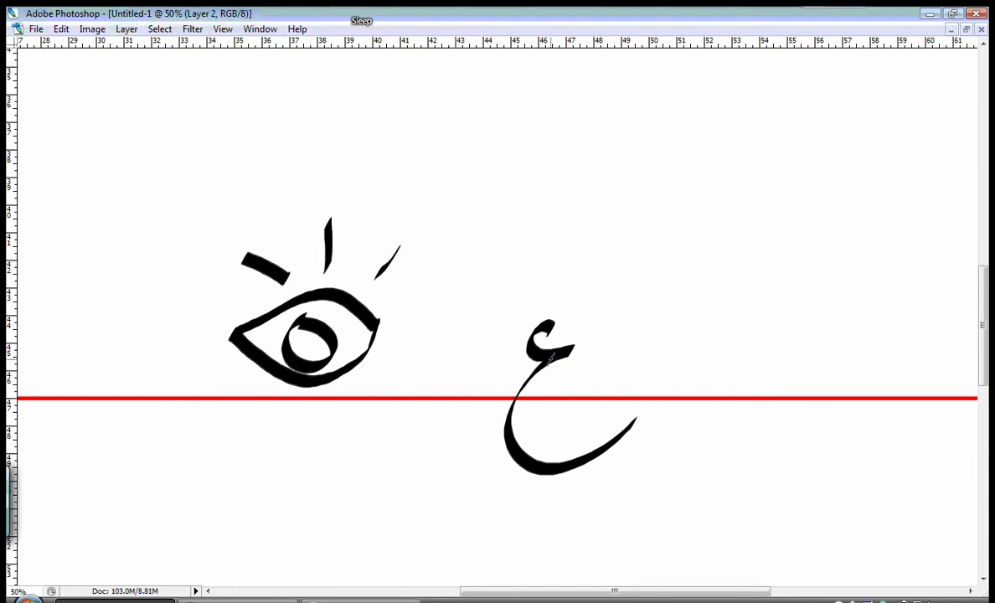
# Step: Clear the layer and brush a single isolated ع in black, with its bowl hanging below the red baseline
pyautogui.hotkey('ctrl', 'a')
pyautogui.press('Delete')
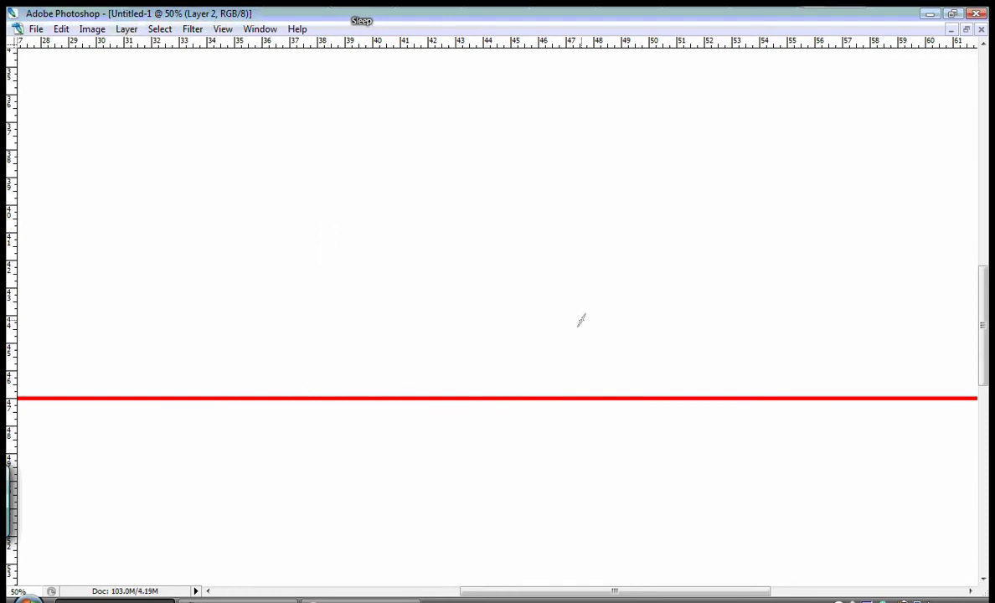
pyautogui.moveTo(543, 359)
pyautogui.mouseDown()
pyautogui.moveTo(524, 358)
pyautogui.moveTo(515, 379)
pyautogui.moveTo(569, 464)
pyautogui.moveTo(593, 444)
pyautogui.mouseUp()
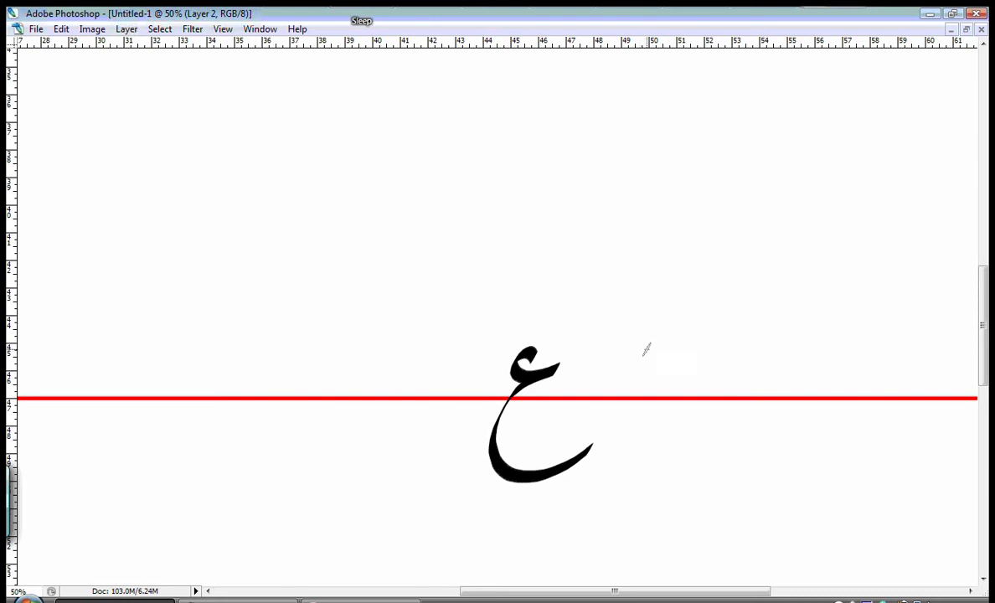
# Step: Try orange fatha and damma strokes above the ع and a slanted kasra stroke below it
pyautogui.press('Tab')
pyautogui.press('Tab')
pyautogui.moveTo(578, 277); pyautogui.dragTo(478, 348)
pyautogui.hotkey('ctrl', 'z')
pyautogui.moveTo(549, 278); pyautogui.dragTo(479, 352)
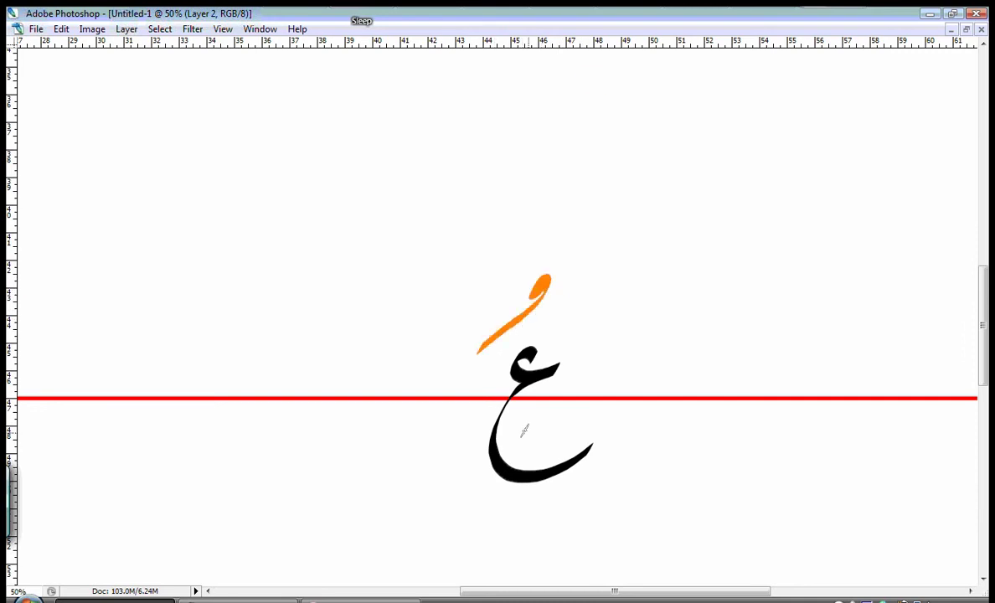
pyautogui.hotkey('ctrl', 'z')
pyautogui.moveTo(613, 489); pyautogui.dragTo(496, 539)
pyautogui.hotkey('ctrl', 'z')
pyautogui.moveTo(567, 290); pyautogui.dragTo(462, 348)
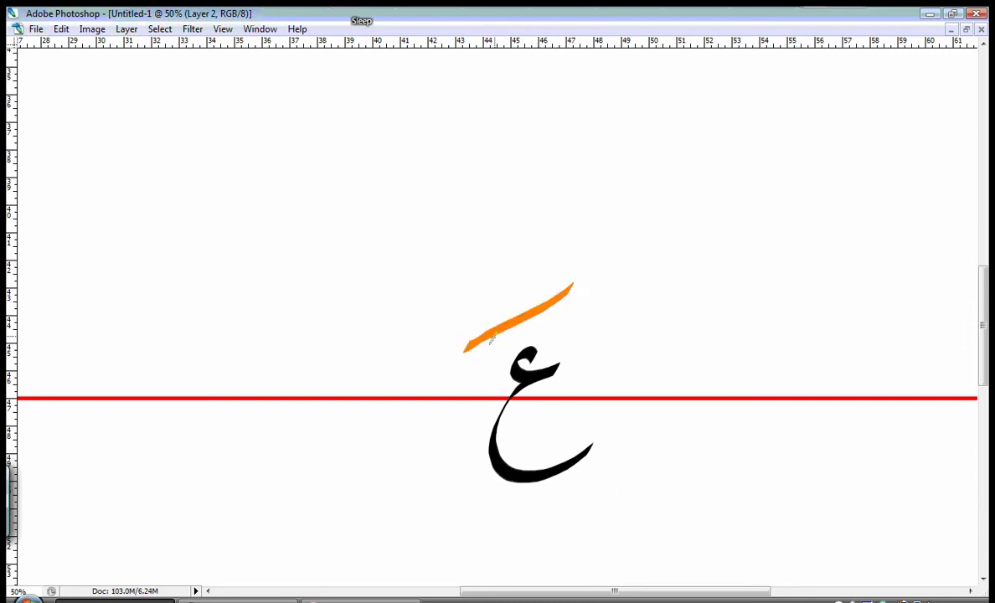
pyautogui.hotkey('ctrl', 'z')
pyautogui.moveTo(543, 296); pyautogui.dragTo(471, 362)
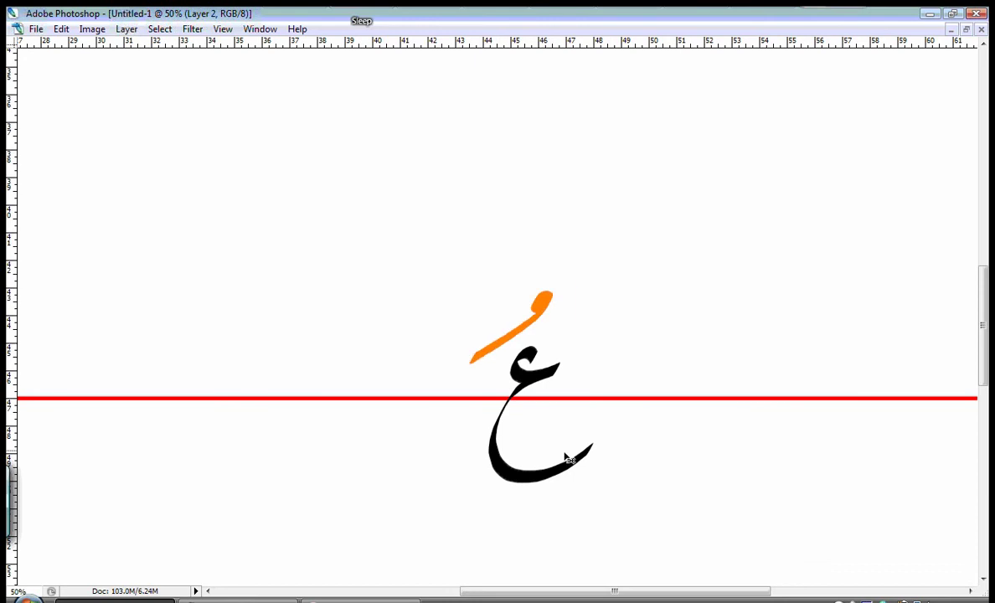
pyautogui.hotkey('ctrl', 'z')
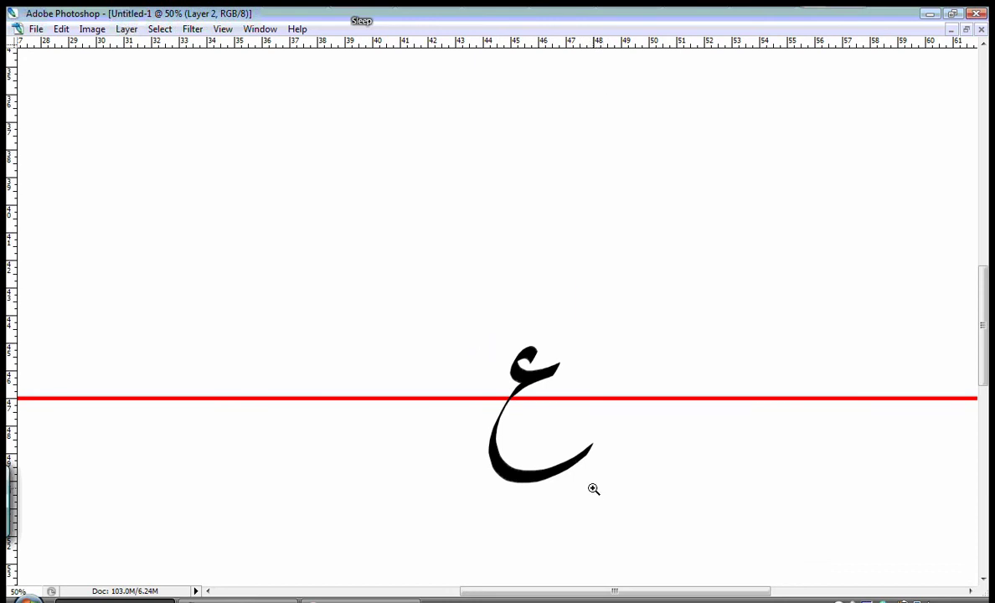
pyautogui.moveTo(618, 474); pyautogui.dragTo(515, 531)
pyautogui.hotkey('ctrl', 'z')
# Step: Switch the brush back to black and add a diamond dot above the ع to form غ
pyautogui.press('Tab')
pyautogui.click(807, 338)
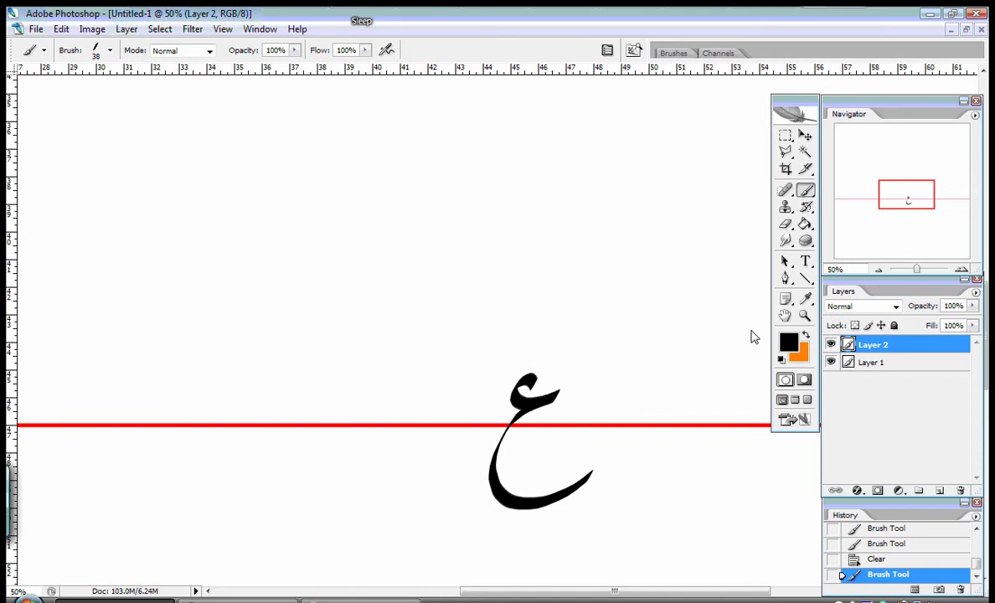
pyautogui.click(519, 343)
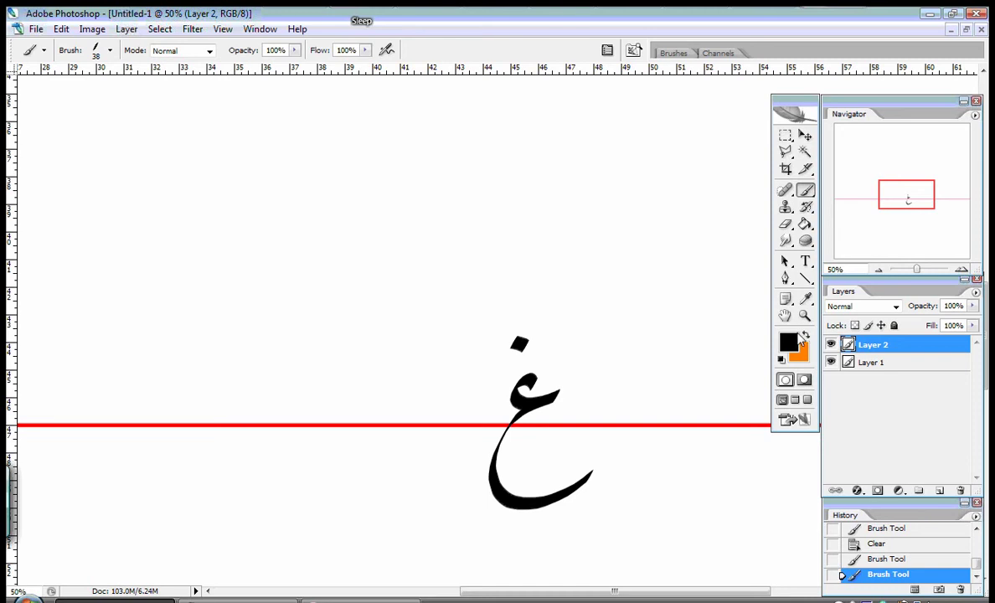
# Step: Try orange damma and fatha strokes above the dotted غ and a slanted kasra stroke beneath its bowl
pyautogui.press('Tab')
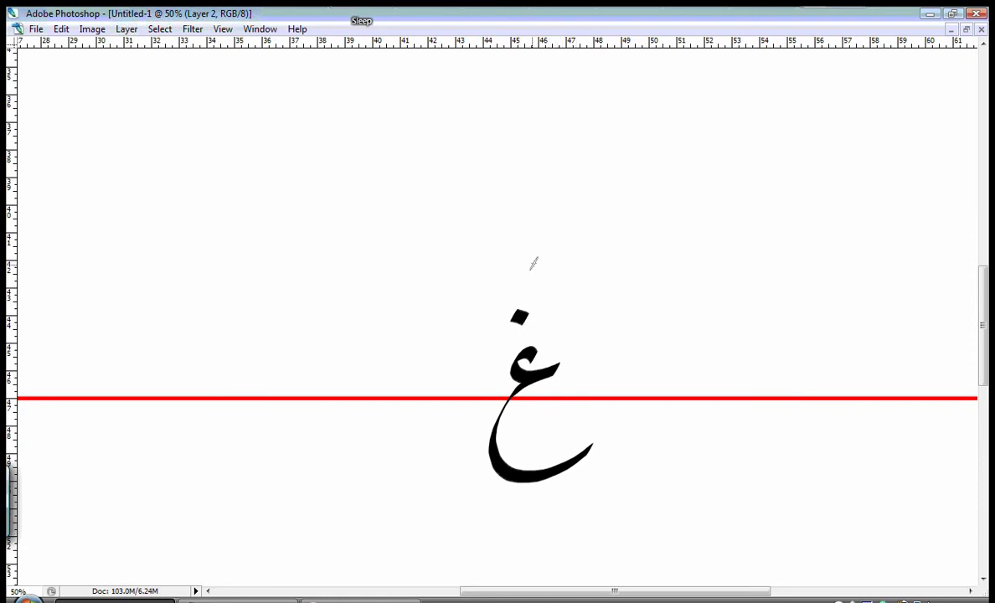
pyautogui.moveTo(549, 244); pyautogui.dragTo(470, 308)
pyautogui.hotkey('ctrl', 'z')
pyautogui.moveTo(550, 242)
pyautogui.mouseDown()
pyautogui.moveTo(529, 245)
pyautogui.moveTo(460, 318)
pyautogui.mouseUp()
pyautogui.hotkey('ctrl', 'z')
pyautogui.moveTo(607, 473); pyautogui.dragTo(487, 539)
pyautogui.hotkey('ctrl', 'z')
pyautogui.moveTo(574, 247); pyautogui.dragTo(447, 326)
pyautogui.hotkey('ctrl', 'z')
pyautogui.moveTo(529, 260); pyautogui.dragTo(448, 338)
pyautogui.hotkey('ctrl', 'z')
pyautogui.moveTo(607, 473); pyautogui.dragTo(490, 536)
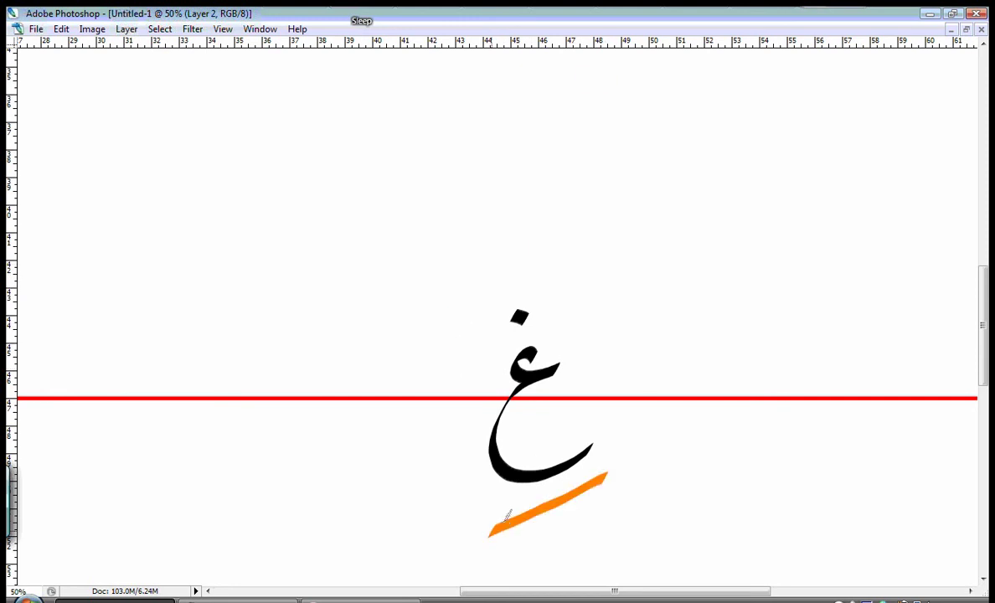
pyautogui.hotkey('ctrl', 'z')
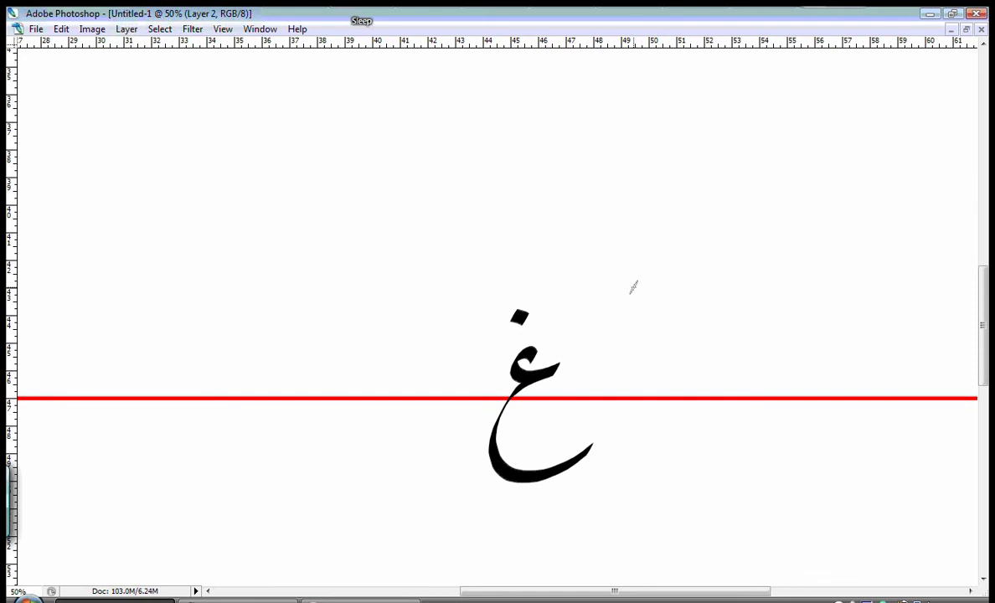
# Step: Switch the brush colour to black and clear the layer down to the red baseline
pyautogui.press('Tab')
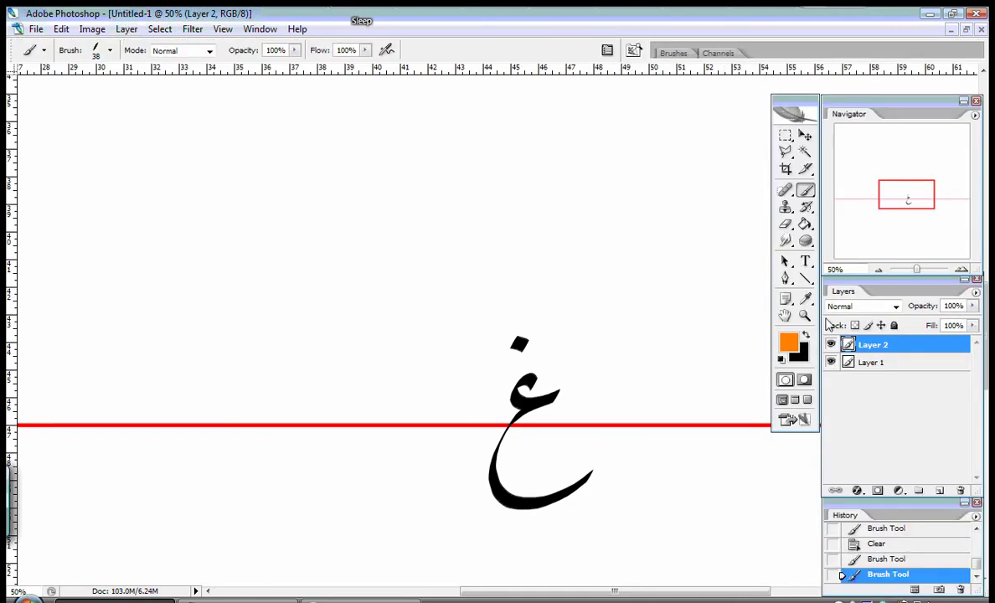
pyautogui.press('Tab')
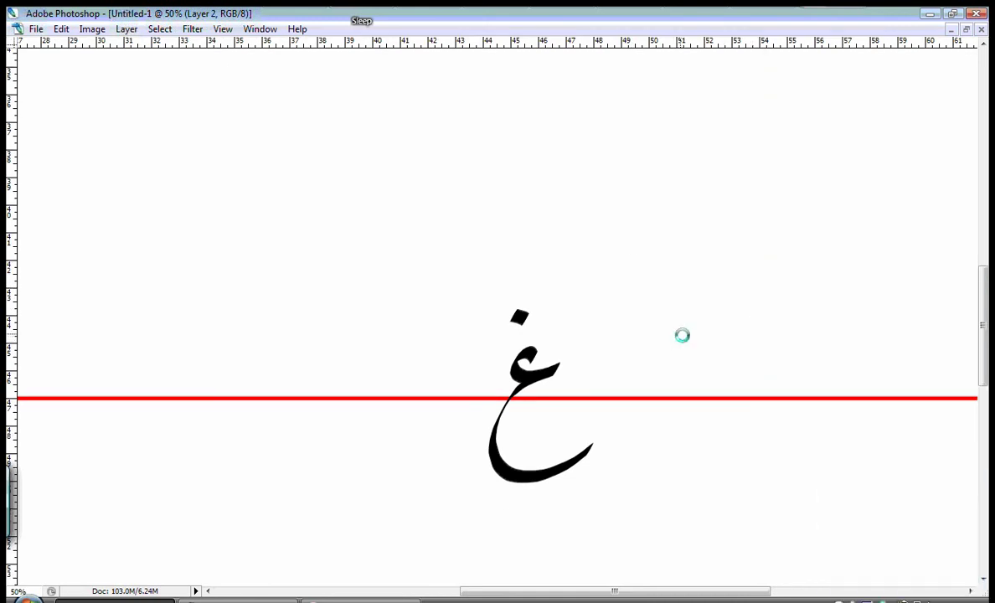
pyautogui.press('Delete')
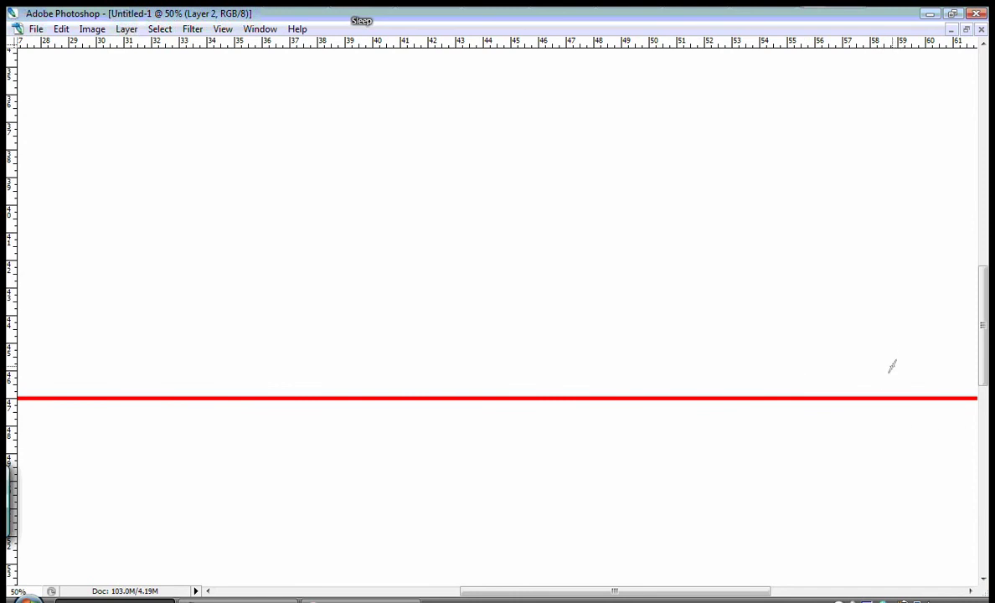
# Step: Brush the initial form of ع at the baseline's right end, with trailing dashes and a long vertical divider to its left
pyautogui.moveTo(901, 367)
pyautogui.mouseDown()
pyautogui.moveTo(871, 382)
pyautogui.moveTo(897, 392)
pyautogui.moveTo(921, 384)
pyautogui.moveTo(808, 365)
pyautogui.moveTo(721, 370)
pyautogui.mouseUp()
pyautogui.moveTo(769, 402)
pyautogui.mouseDown()
pyautogui.moveTo(773, 394)
pyautogui.moveTo(764, 394)
pyautogui.mouseUp()
pyautogui.moveTo(748, 402); pyautogui.dragTo(753, 394)
pyautogui.moveTo(758, 197)
pyautogui.mouseDown()
pyautogui.moveTo(729, 554)
pyautogui.moveTo(729, 584)
pyautogui.mouseUp()
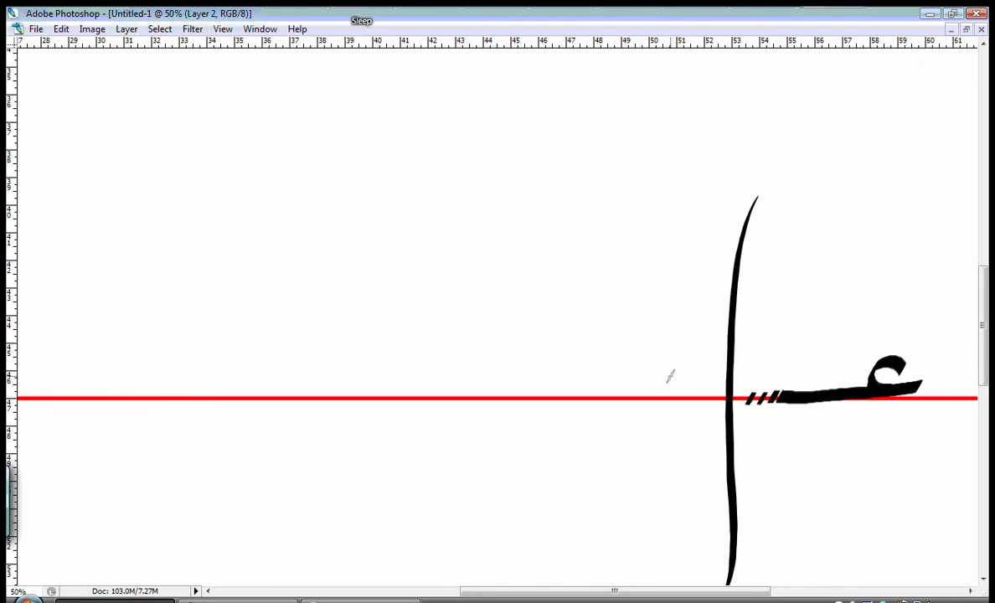
# Step: Brush the open-headed medial ع on the baseline with connecting dashes at both ends and a second vertical divider to its left
pyautogui.moveTo(692, 384); pyautogui.dragTo(610, 399)
pyautogui.moveTo(703, 382)
pyautogui.mouseDown()
pyautogui.moveTo(610, 401)
pyautogui.moveTo(589, 380)
pyautogui.mouseUp()
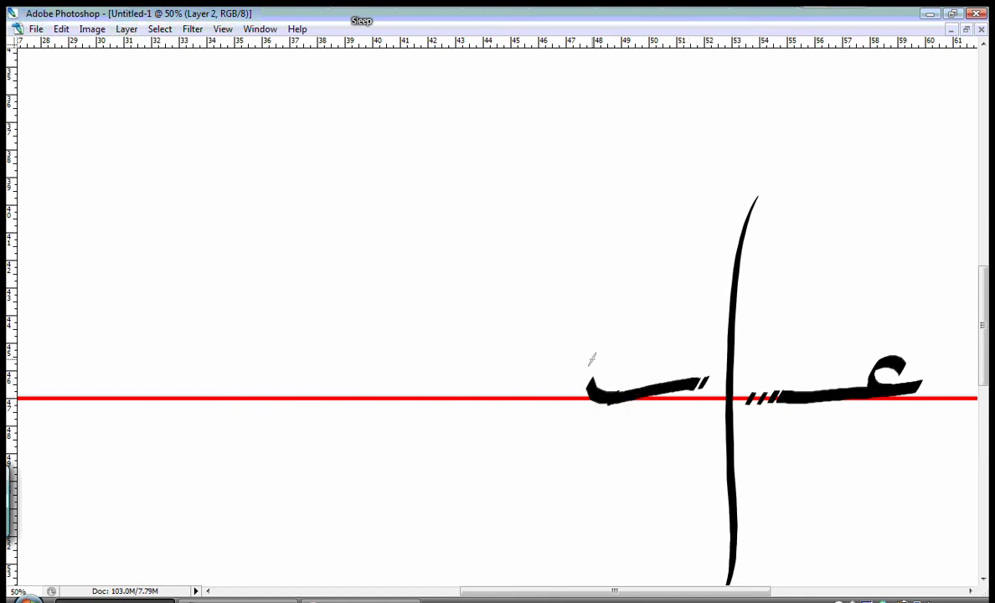
pyautogui.moveTo(593, 331)
pyautogui.mouseDown()
pyautogui.moveTo(572, 349)
pyautogui.moveTo(593, 366)
pyautogui.moveTo(620, 362)
pyautogui.mouseUp()
pyautogui.moveTo(524, 366); pyautogui.dragTo(423, 369)
pyautogui.moveTo(439, 268); pyautogui.dragTo(436, 524)
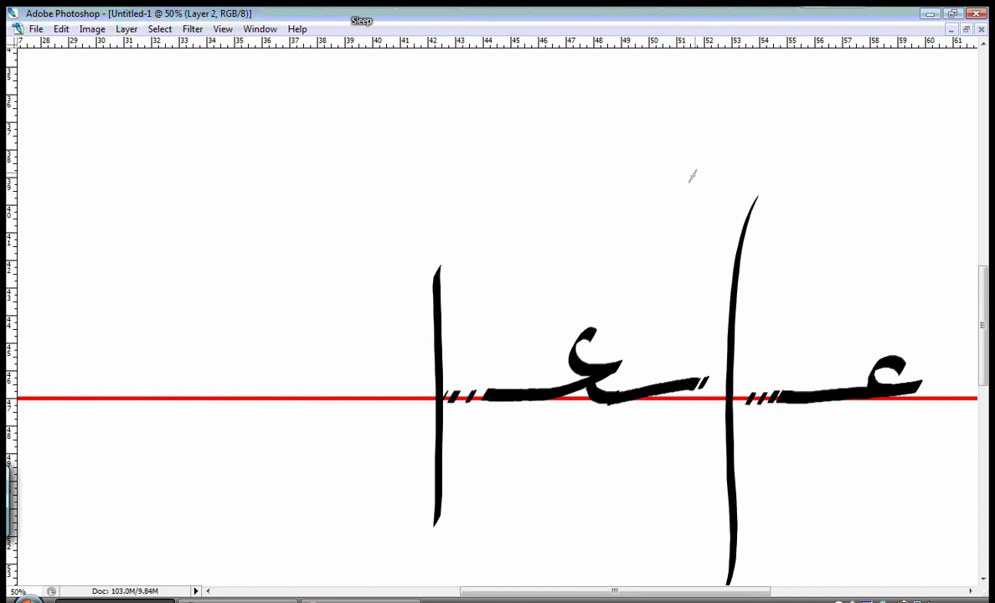
# Step: Brush two closed-headed medial ع variants stacked above the baseline form, each with connecting dashes at both ends
pyautogui.moveTo(727, 178); pyautogui.dragTo(613, 212)
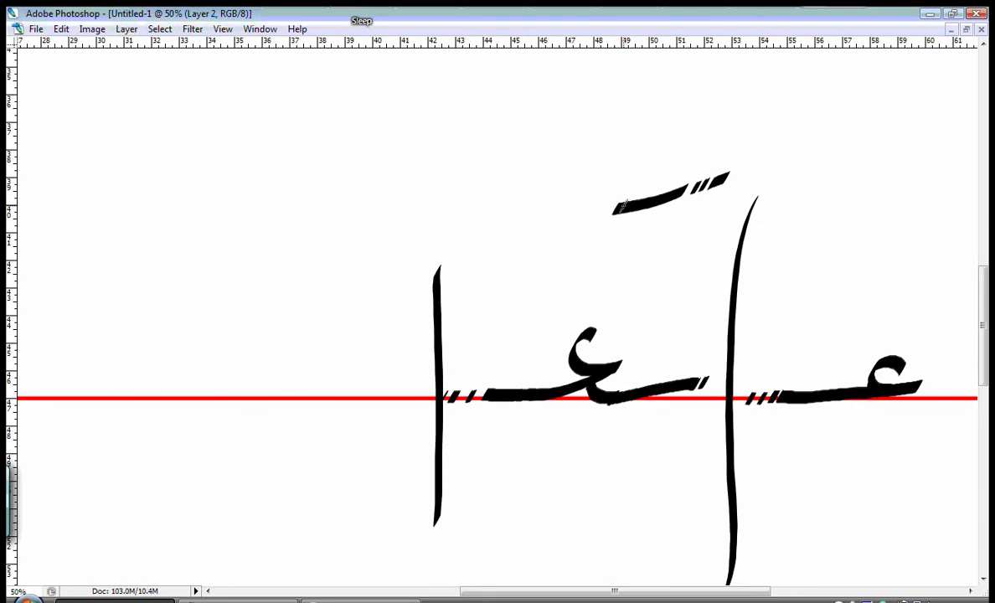
pyautogui.moveTo(620, 210)
pyautogui.mouseDown()
pyautogui.moveTo(602, 209)
pyautogui.moveTo(585, 165)
pyautogui.moveTo(563, 174)
pyautogui.moveTo(591, 162)
pyautogui.moveTo(624, 173)
pyautogui.moveTo(554, 179)
pyautogui.moveTo(541, 223)
pyautogui.moveTo(495, 224)
pyautogui.mouseUp()
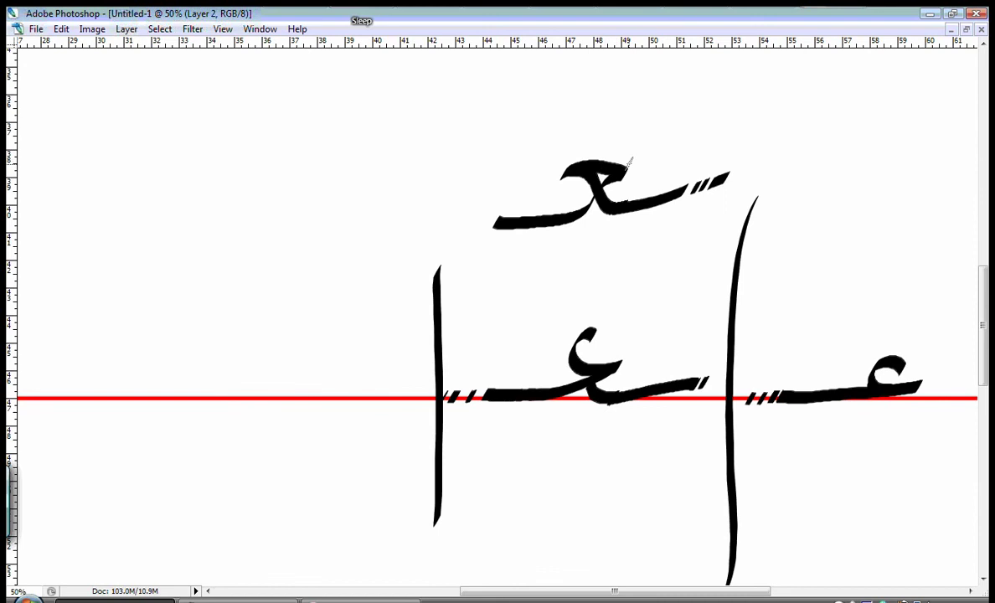
pyautogui.click(476, 221)
pyautogui.click(459, 223)
pyautogui.moveTo(704, 108)
pyautogui.mouseDown()
pyautogui.moveTo(640, 127)
pyautogui.moveTo(614, 94)
pyautogui.moveTo(645, 102)
pyautogui.moveTo(599, 127)
pyautogui.moveTo(514, 130)
pyautogui.mouseUp()
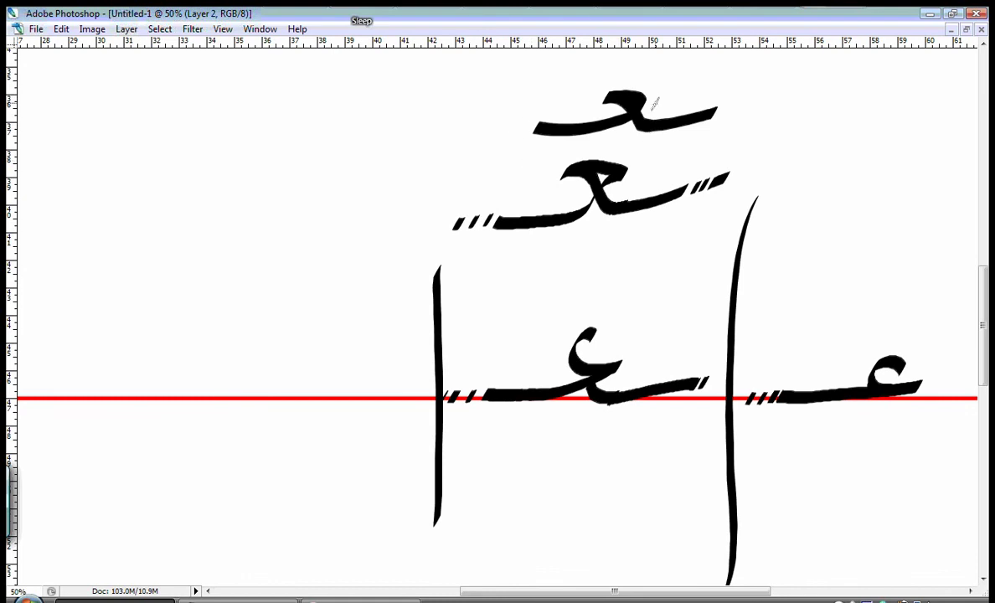
pyautogui.moveTo(736, 109); pyautogui.dragTo(714, 123)
pyautogui.moveTo(495, 137); pyautogui.dragTo(522, 127)
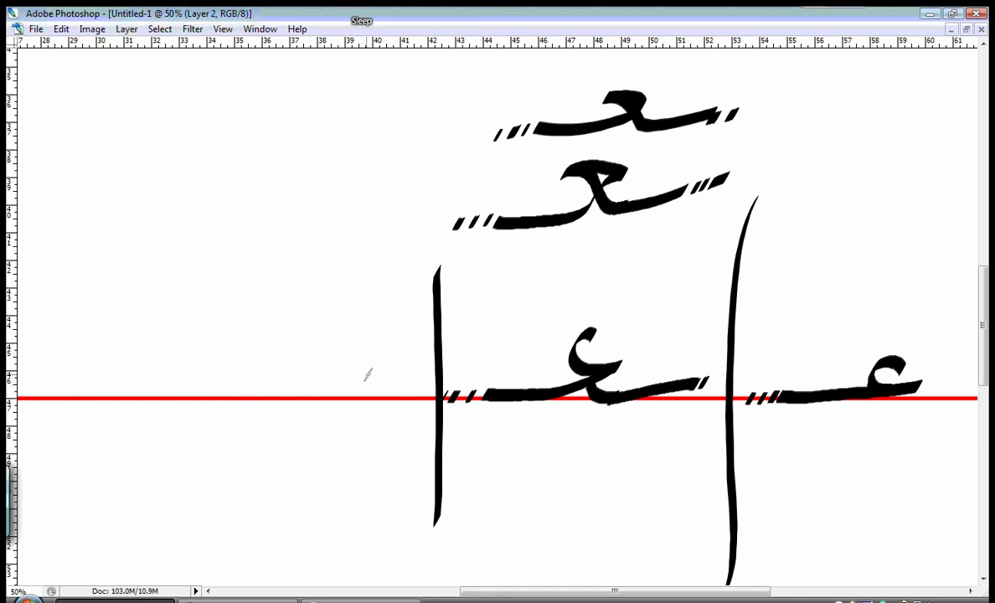
# Step: Brush two final ع forms left of the dividers, an open-headed one on the baseline and a closed-headed one above it
pyautogui.moveTo(380, 388)
pyautogui.mouseDown()
pyautogui.moveTo(277, 392)
pyautogui.moveTo(233, 352)
pyautogui.moveTo(261, 367)
pyautogui.moveTo(228, 393)
pyautogui.moveTo(195, 456)
pyautogui.moveTo(244, 501)
pyautogui.moveTo(310, 451)
pyautogui.mouseUp()
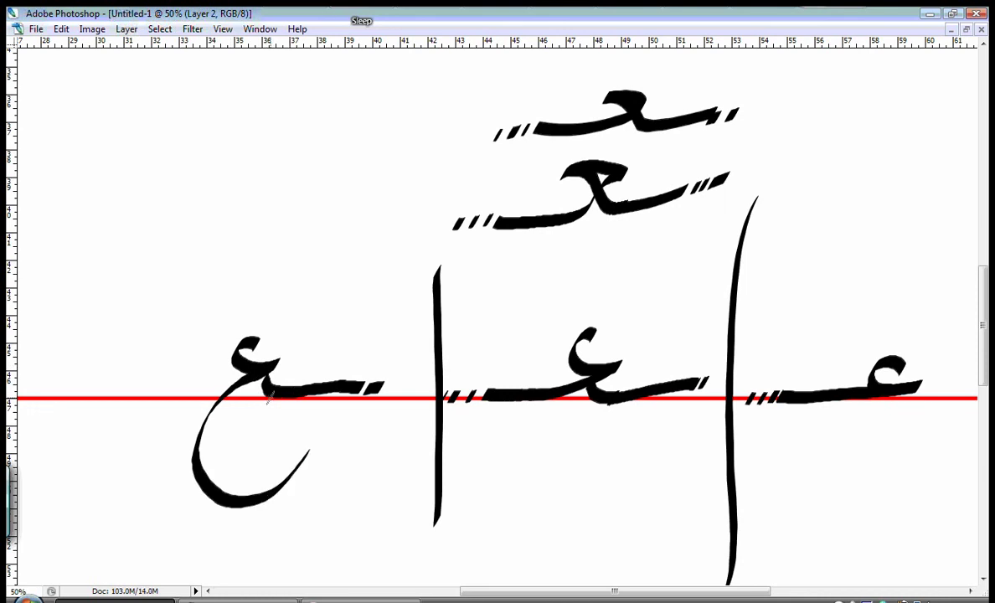
pyautogui.moveTo(403, 383); pyautogui.dragTo(384, 390)
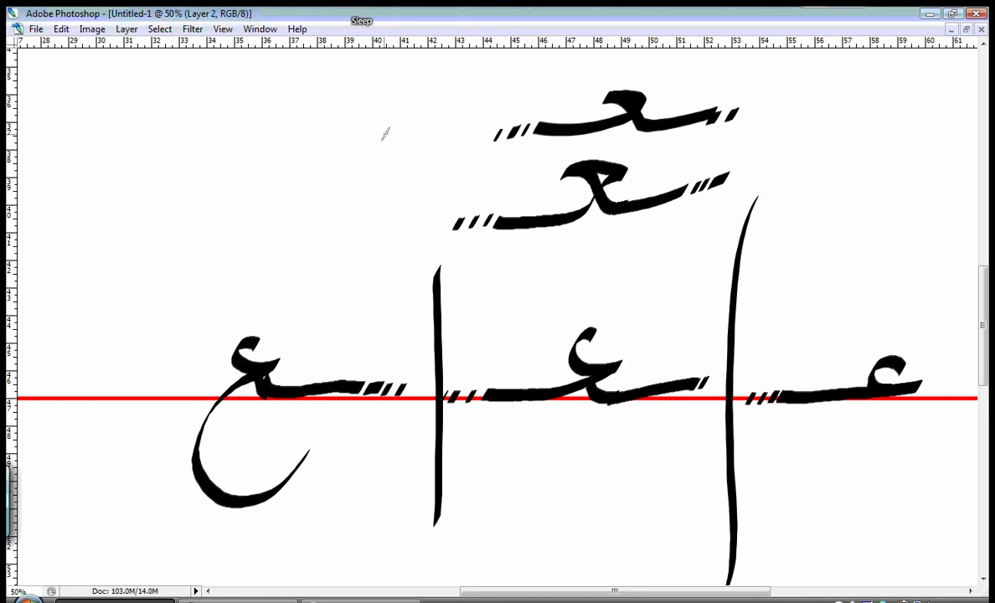
pyautogui.moveTo(384, 131)
pyautogui.mouseDown()
pyautogui.moveTo(394, 123)
pyautogui.moveTo(289, 150)
pyautogui.moveTo(266, 146)
pyautogui.moveTo(256, 124)
pyautogui.moveTo(239, 127)
pyautogui.moveTo(253, 109)
pyautogui.moveTo(293, 124)
pyautogui.moveTo(244, 127)
pyautogui.moveTo(223, 151)
pyautogui.moveTo(209, 231)
pyautogui.moveTo(327, 237)
pyautogui.moveTo(339, 220)
pyautogui.mouseUp()
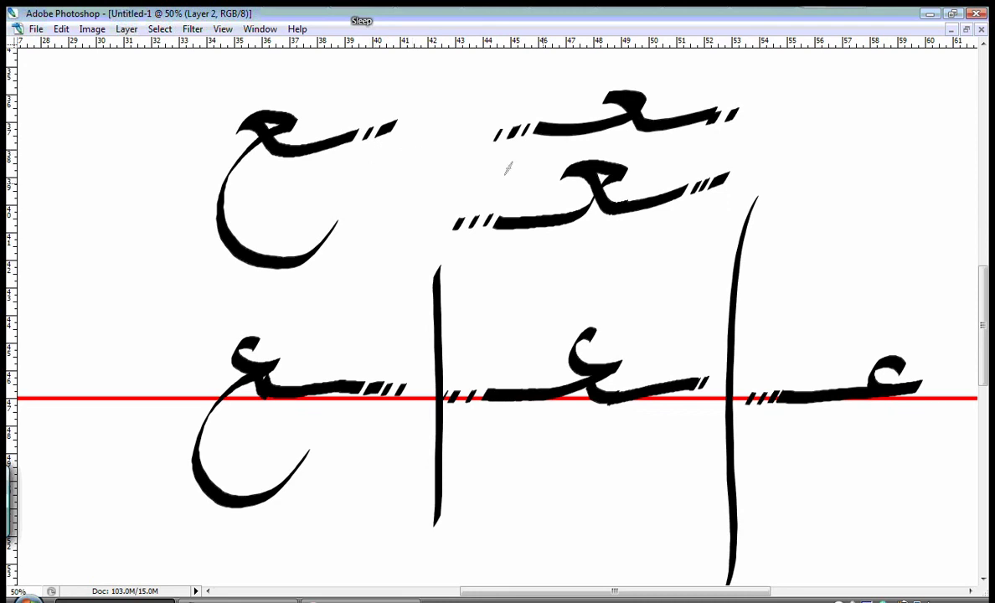
# Step: Add a diamond dot above each of the six initial, medial and final letterforms to turn them into غ
pyautogui.moveTo(871, 331); pyautogui.dragTo(876, 347)
pyautogui.moveTo(582, 300); pyautogui.dragTo(588, 315)
pyautogui.moveTo(243, 315); pyautogui.dragTo(249, 328)
pyautogui.moveTo(262, 94); pyautogui.dragTo(268, 107)
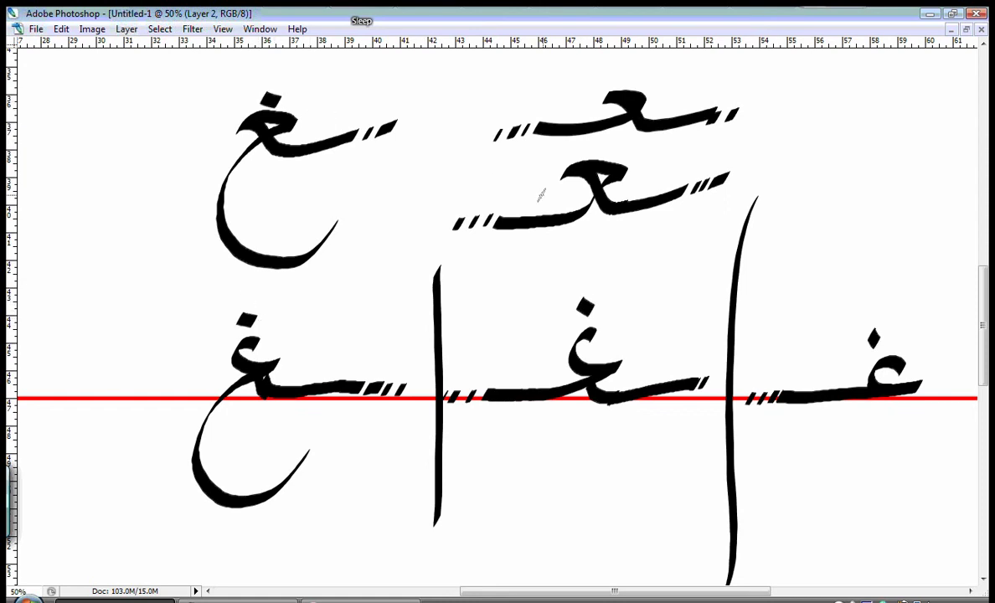
pyautogui.moveTo(607, 147); pyautogui.dragTo(612, 162)
pyautogui.moveTo(624, 66); pyautogui.dragTo(630, 81)
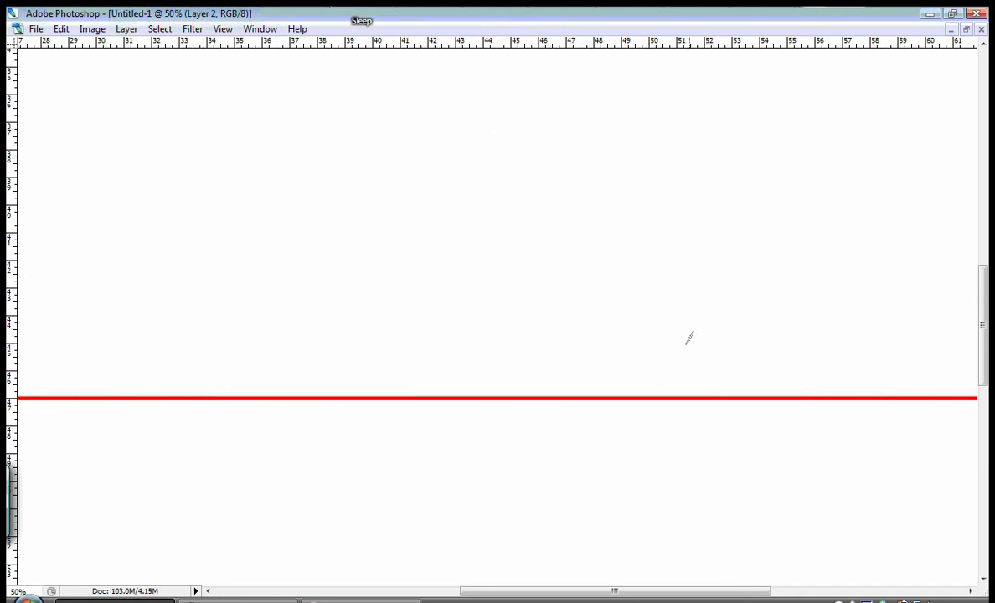
# Step: On the cleared layer, brush a closed-headed medial ع just above the baseline and a smaller variant above it
pyautogui.moveTo(655, 383)
pyautogui.mouseDown()
pyautogui.moveTo(595, 386)
pyautogui.moveTo(581, 381)
pyautogui.moveTo(563, 343)
pyautogui.moveTo(540, 353)
pyautogui.moveTo(573, 332)
pyautogui.moveTo(603, 347)
pyautogui.moveTo(528, 383)
pyautogui.moveTo(458, 386)
pyautogui.mouseUp()
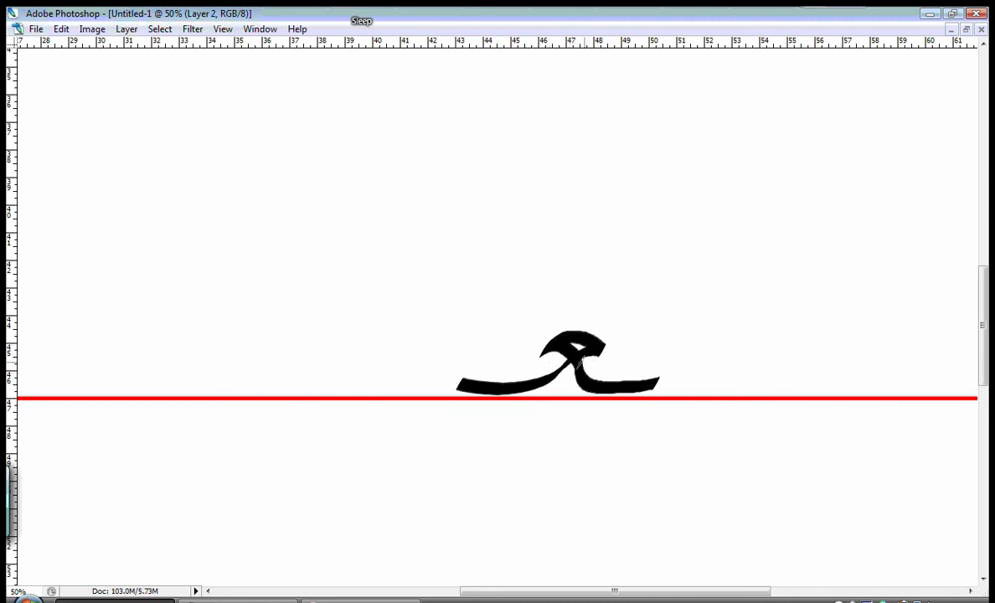
pyautogui.moveTo(666, 269)
pyautogui.mouseDown()
pyautogui.moveTo(573, 246)
pyautogui.moveTo(616, 245)
pyautogui.moveTo(522, 281)
pyautogui.moveTo(477, 266)
pyautogui.moveTo(499, 283)
pyautogui.mouseUp()
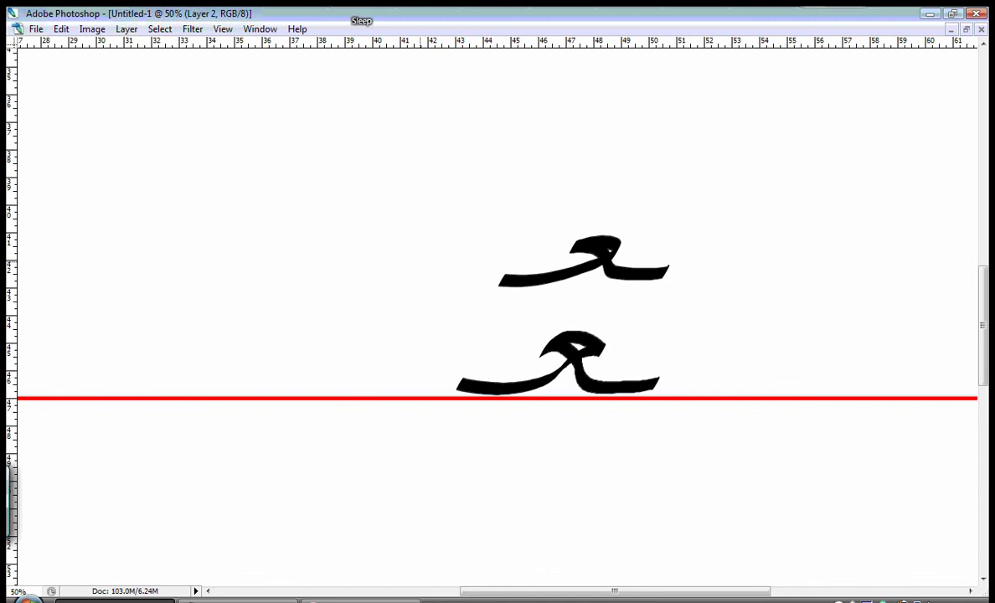
# Step: On the cleared layer, brush an isolated ع in black with its bowl below the baseline, and make orange the foreground colour
pyautogui.moveTo(543, 360)
pyautogui.mouseDown()
pyautogui.moveTo(510, 359)
pyautogui.moveTo(480, 405)
pyautogui.moveTo(574, 437)
pyautogui.mouseUp()
pyautogui.press('Tab')
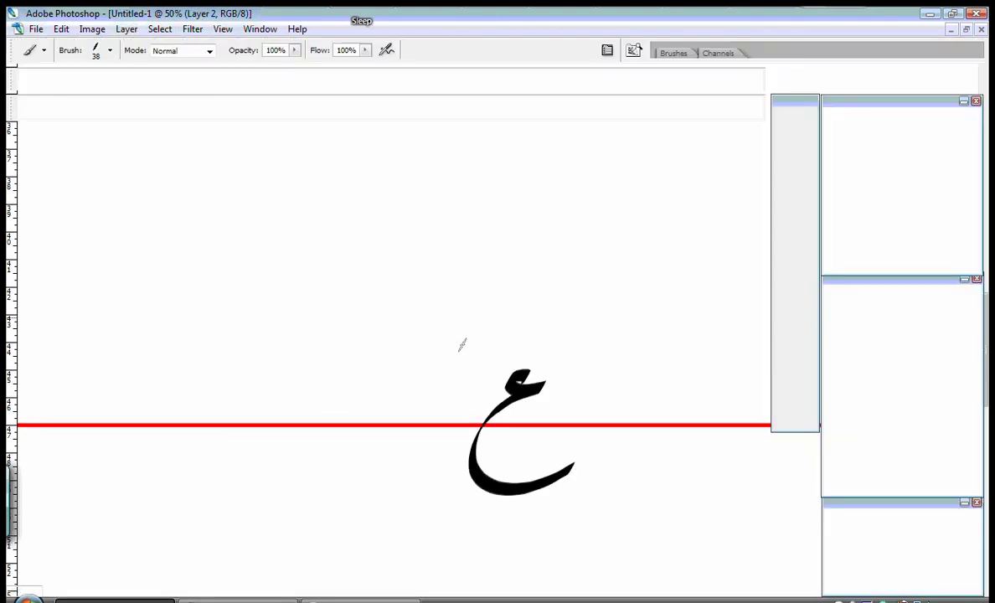
pyautogui.press('x')
pyautogui.press('Tab')
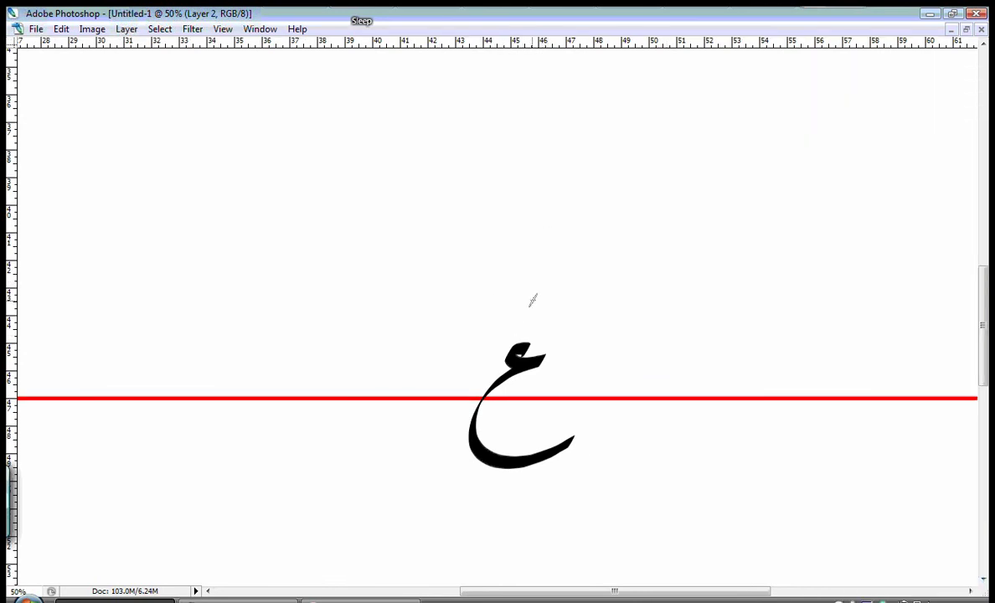
# Step: Try orange vowel marks one at a time above and below the isolated ع, undoing each stroke
pyautogui.moveTo(537, 290); pyautogui.dragTo(449, 349)
pyautogui.hotkey('ctrl', 'z')
pyautogui.moveTo(524, 292); pyautogui.dragTo(441, 362)
pyautogui.hotkey('ctrl', 'z')
pyautogui.moveTo(603, 474); pyautogui.dragTo(482, 532)
pyautogui.hotkey('ctrl', 'z')
pyautogui.moveTo(551, 291); pyautogui.dragTo(445, 336)
pyautogui.hotkey('ctrl', 'z')
pyautogui.moveTo(510, 280)
pyautogui.mouseDown()
pyautogui.moveTo(516, 307)
pyautogui.moveTo(436, 349)
pyautogui.mouseUp()
pyautogui.hotkey('ctrl', 'z')
pyautogui.moveTo(574, 478); pyautogui.dragTo(463, 529)
pyautogui.hotkey('ctrl', 'z')
# Step: Add a black diamond dot above the isolated ع to turn it into غ, and restore orange as the foreground colour
pyautogui.press('Tab')
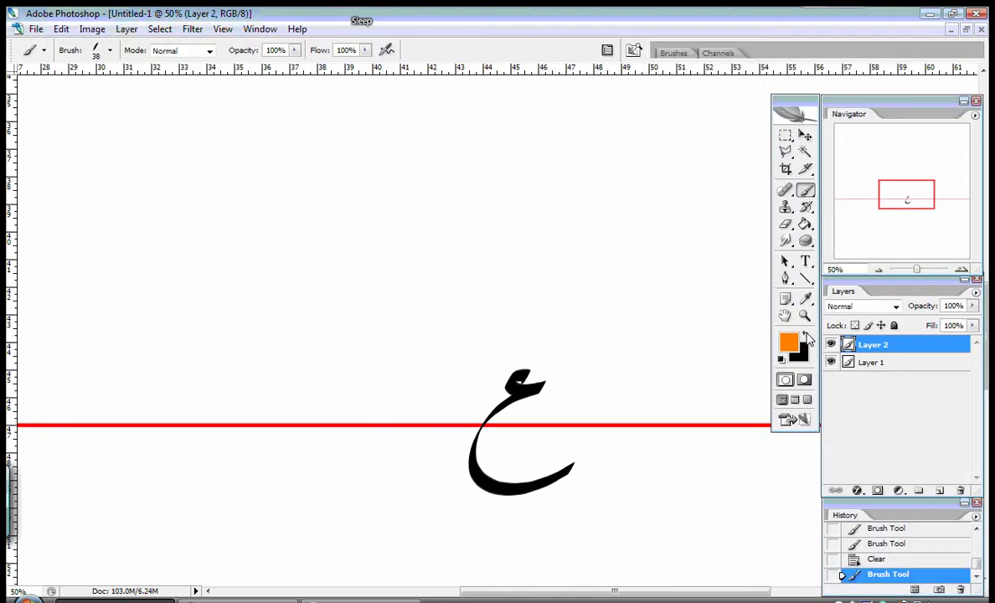
pyautogui.click(516, 348)
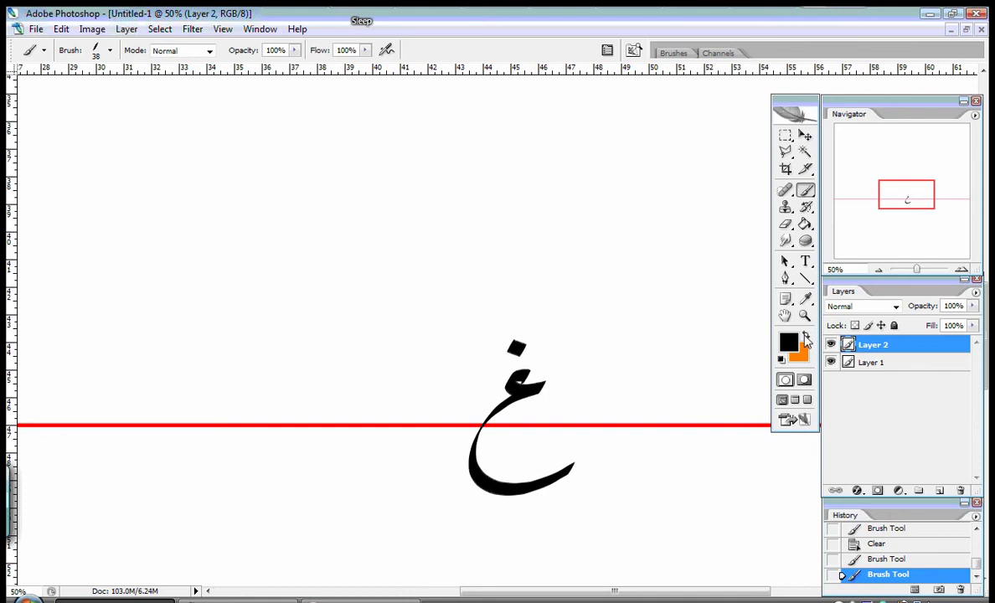
pyautogui.press('Tab')
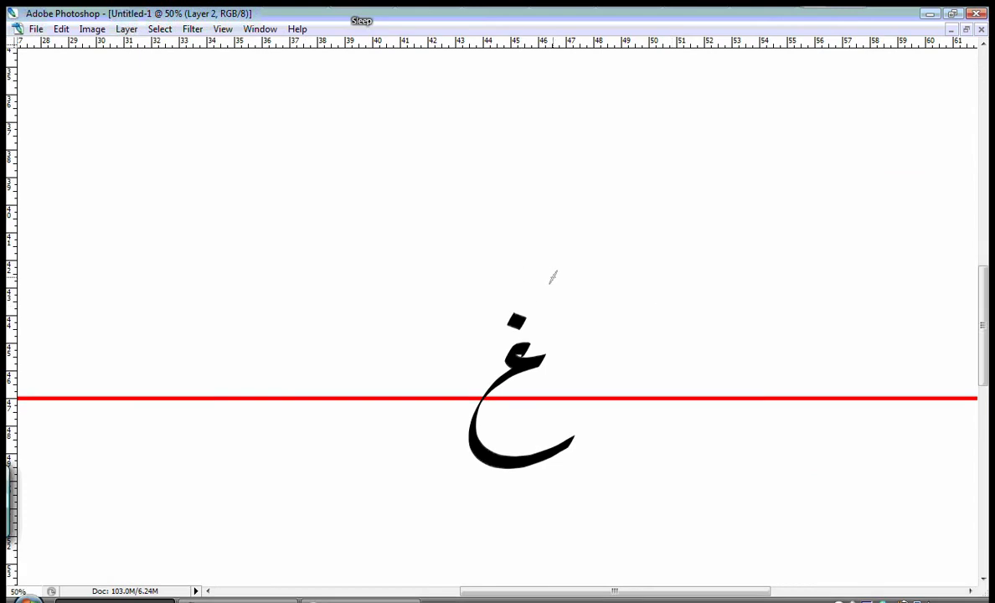
# Step: Try an orange fatha and a damma above the isolated غ and a kasra below it, undoing all the marks
pyautogui.moveTo(566, 260); pyautogui.dragTo(474, 303)
pyautogui.hotkey('ctrl', 'z')
pyautogui.moveTo(543, 254); pyautogui.dragTo(454, 330)
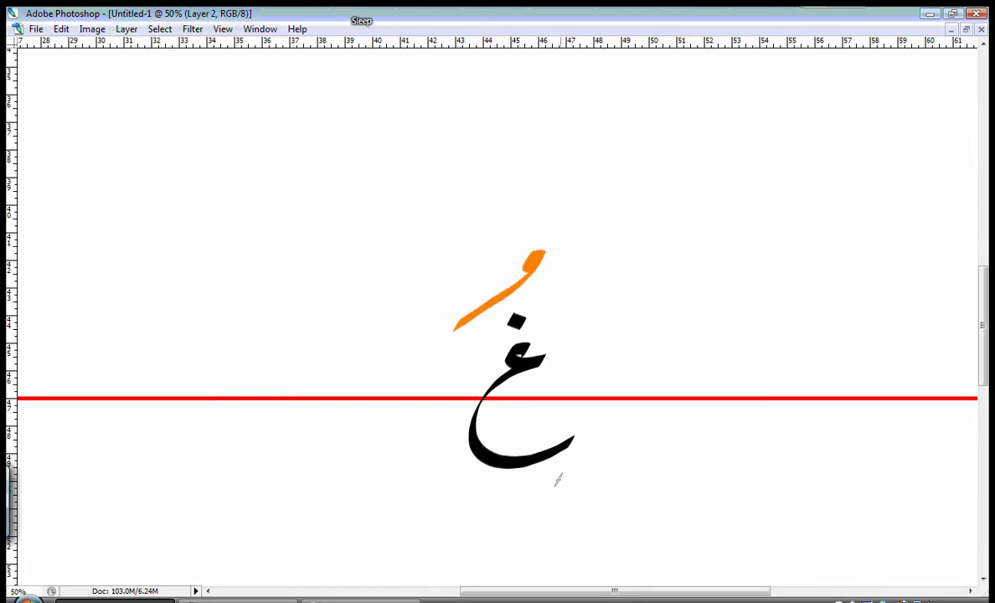
pyautogui.moveTo(575, 480); pyautogui.dragTo(470, 526)
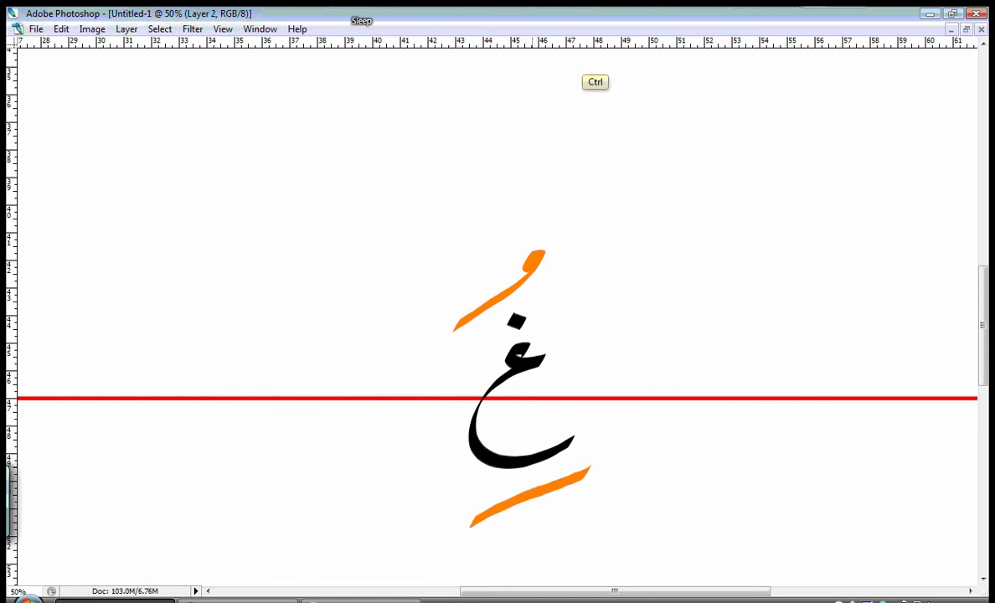
pyautogui.hotkey('ctrl', 'alt', 'z')
pyautogui.hotkey('ctrl', 'alt', 'z')
# Step: Try more orange vowel strokes around the isolated غ, starting and ending with a slanted kasra below, undoing each one
pyautogui.moveTo(589, 472); pyautogui.dragTo(490, 535)
pyautogui.hotkey('ctrl', 'alt', 'z')
pyautogui.moveTo(563, 248); pyautogui.dragTo(467, 300)
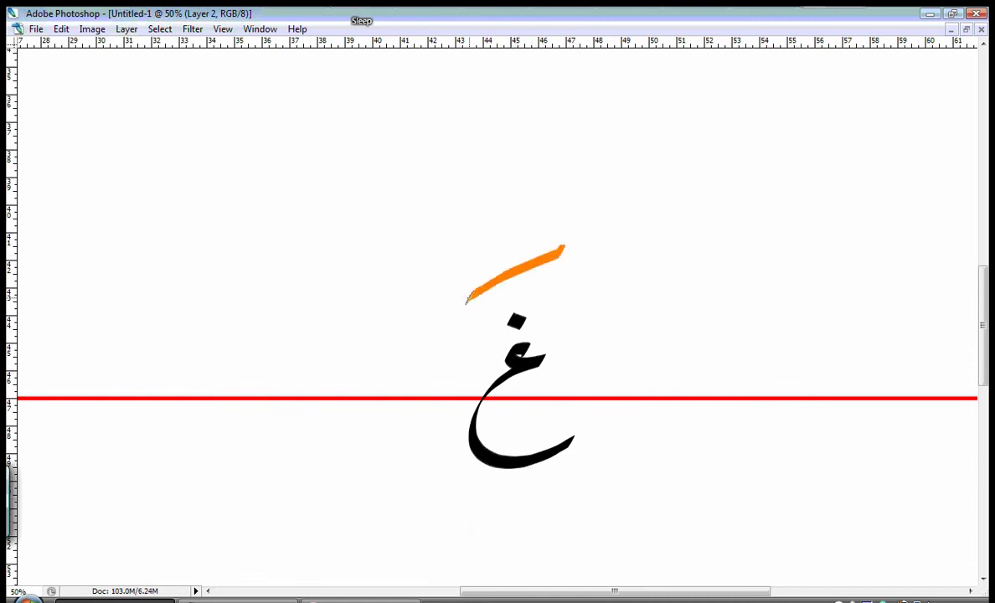
pyautogui.hotkey('ctrl', 'alt', 'z')
pyautogui.moveTo(540, 249); pyautogui.dragTo(474, 299)
pyautogui.hotkey('ctrl', 'alt', 'z')
pyautogui.moveTo(589, 474)
pyautogui.mouseDown()
pyautogui.moveTo(567, 495)
pyautogui.moveTo(488, 536)
pyautogui.mouseUp()
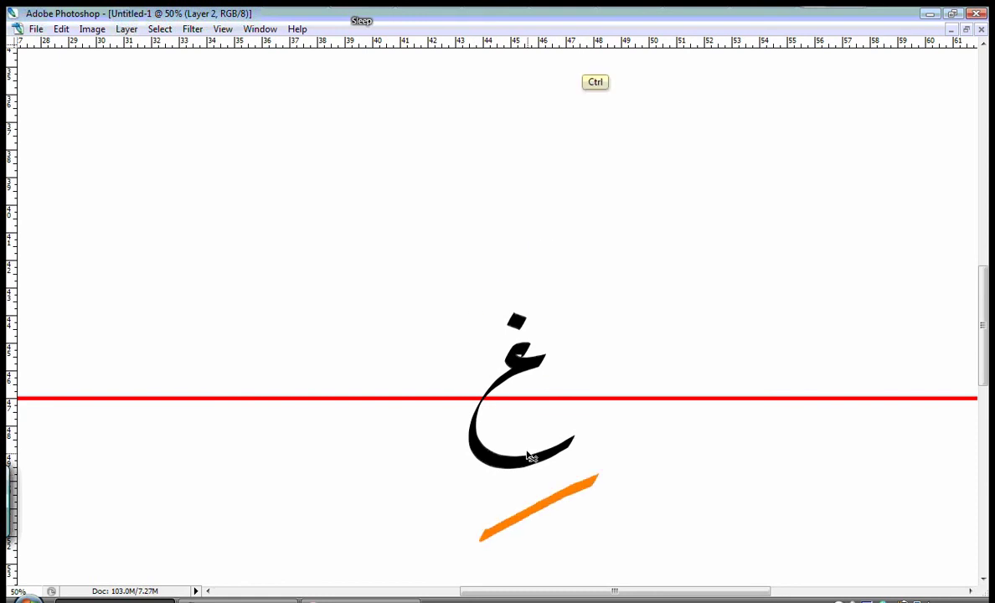
pyautogui.hotkey('ctrl', 'alt', 'z')
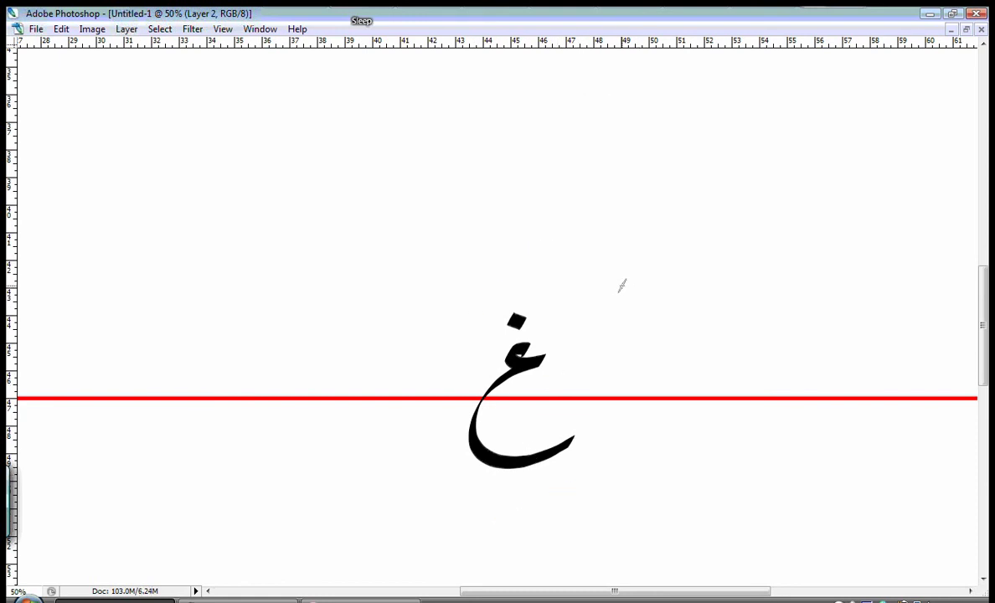